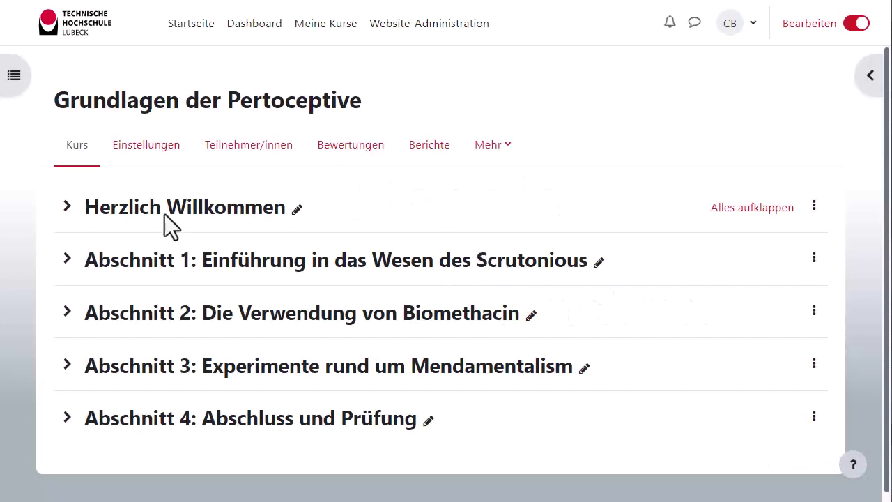
# Open the course's participant list and switch from the enrolled users to the Gruppen page
pyautogui.click(275, 162)
pyautogui.scroll(-5, 284, 293)
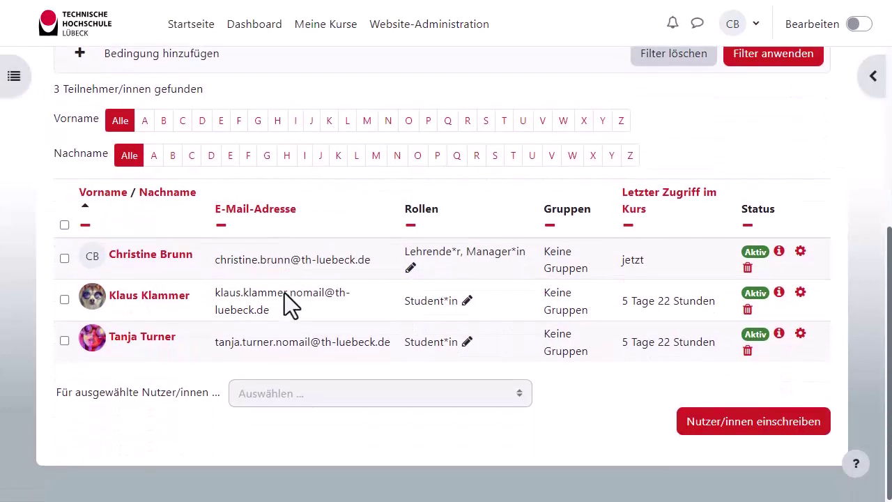
pyautogui.scroll(3, 285, 293)
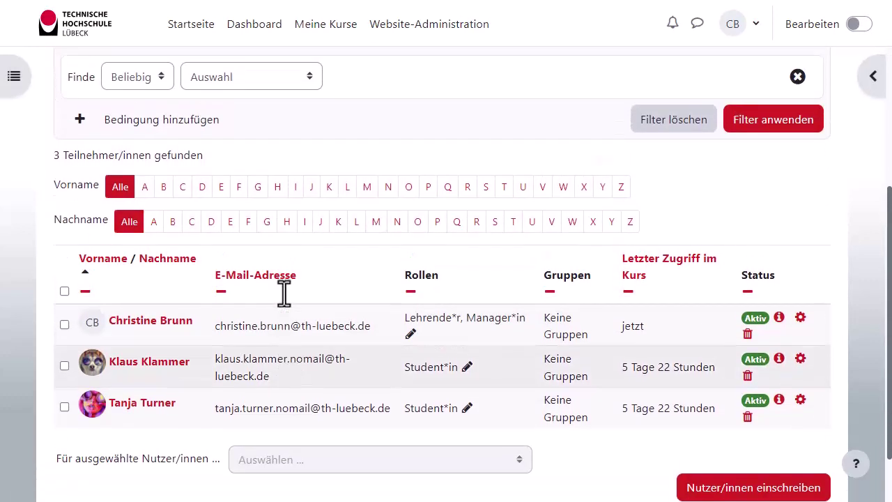
pyautogui.scroll(3, 284, 293)
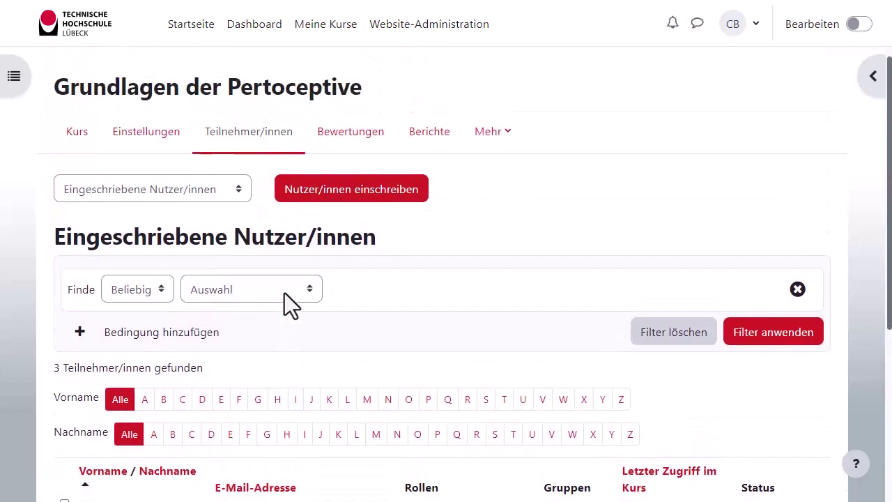
pyautogui.click(237, 194)
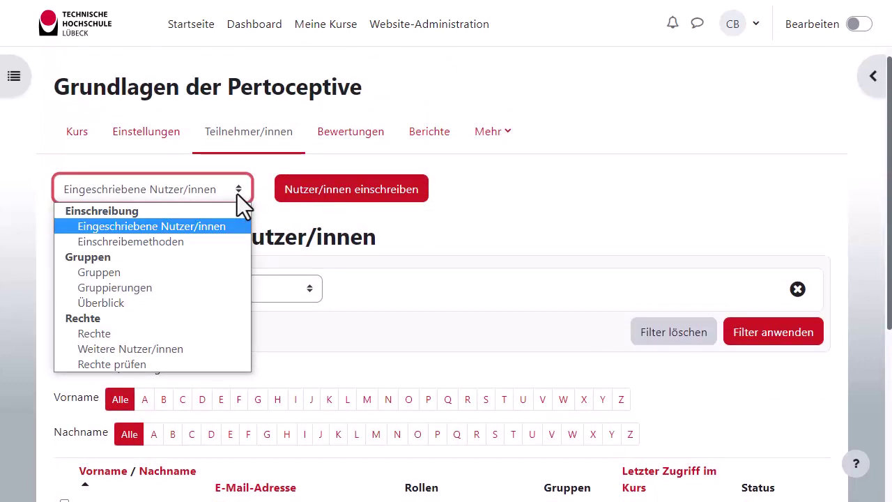
pyautogui.click(222, 268)
# Start a new group named "Praktikumsgruppe Montag" with the description "Regelmäßige Treffen montags"
pyautogui.scroll(-4, 116, 281)
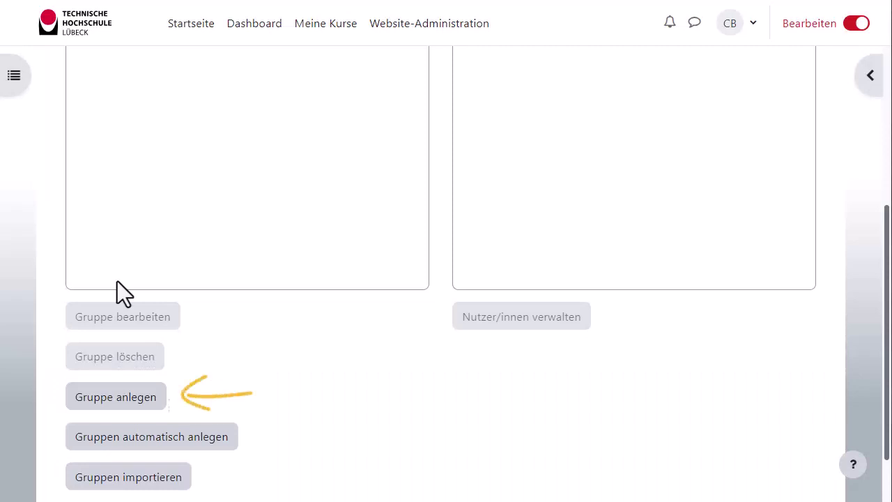
pyautogui.click(106, 403)
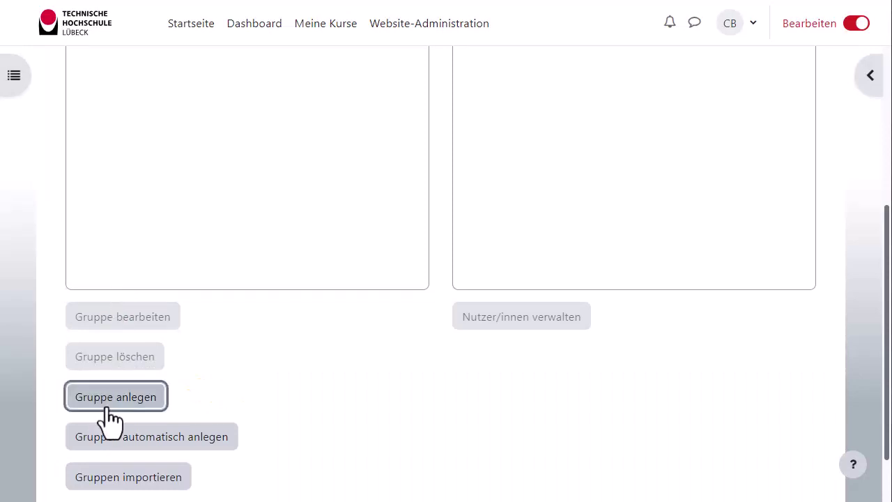
pyautogui.click(295, 264)
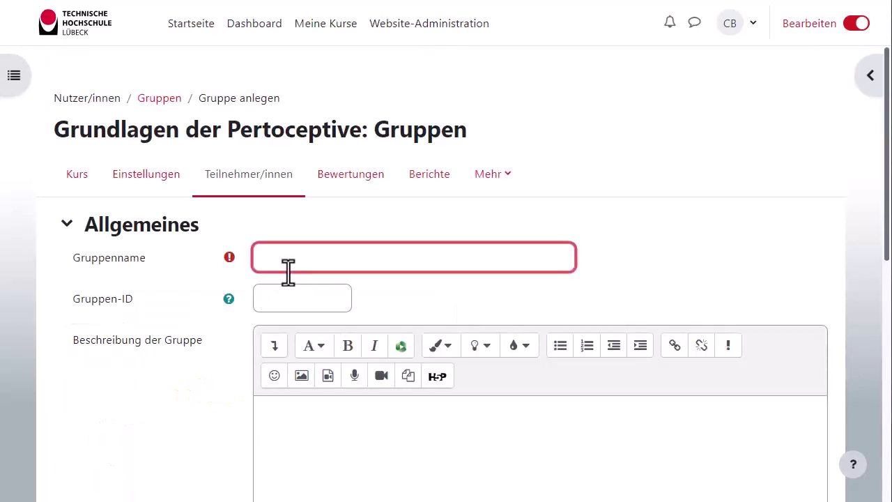
pyautogui.write('Praktikumsgruppe Montag')
pyautogui.scroll(-2, 358, 354)
pyautogui.click(363, 356)
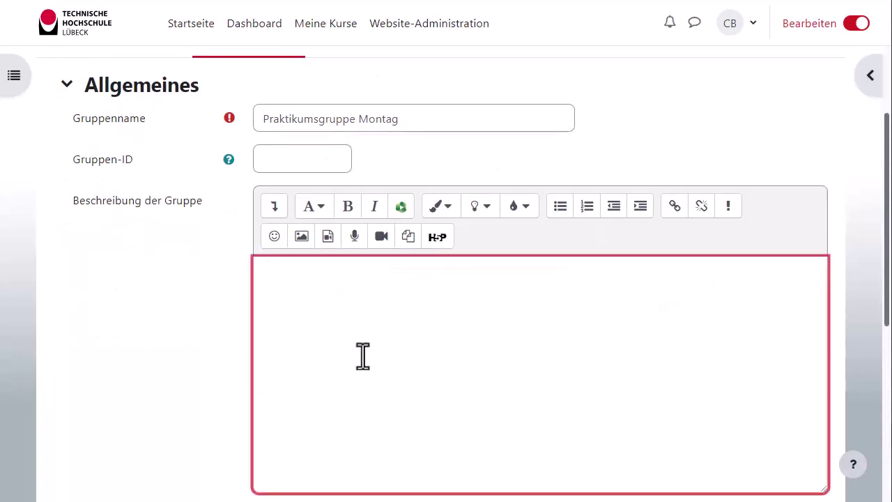
pyautogui.write('Regelmäßige Treffen montags')
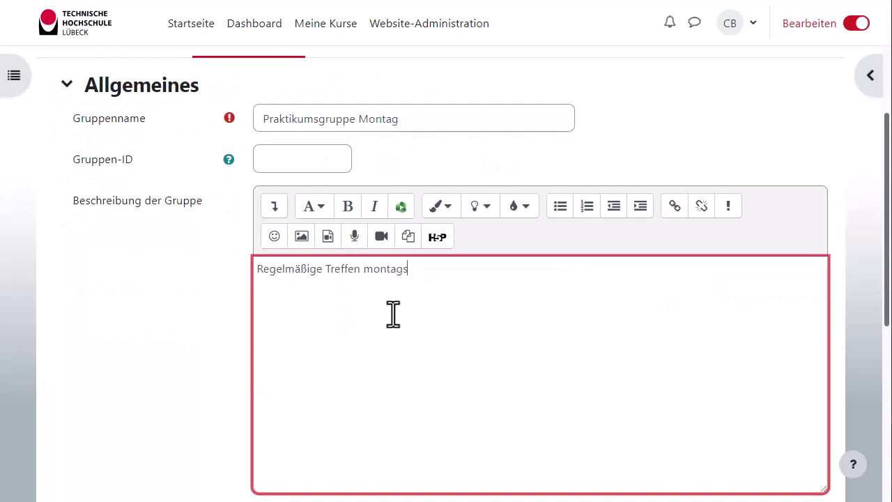
# Leave Gruppenmitteilungen at Nein, add bulbs-g179b794a9_640.jpg as the group picture, and save the group
pyautogui.scroll(-4, 393, 314)
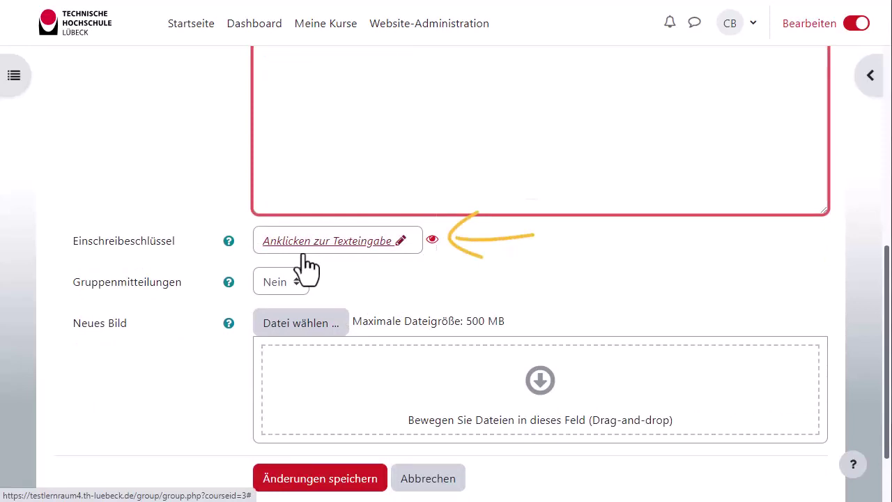
pyautogui.press('Tab')
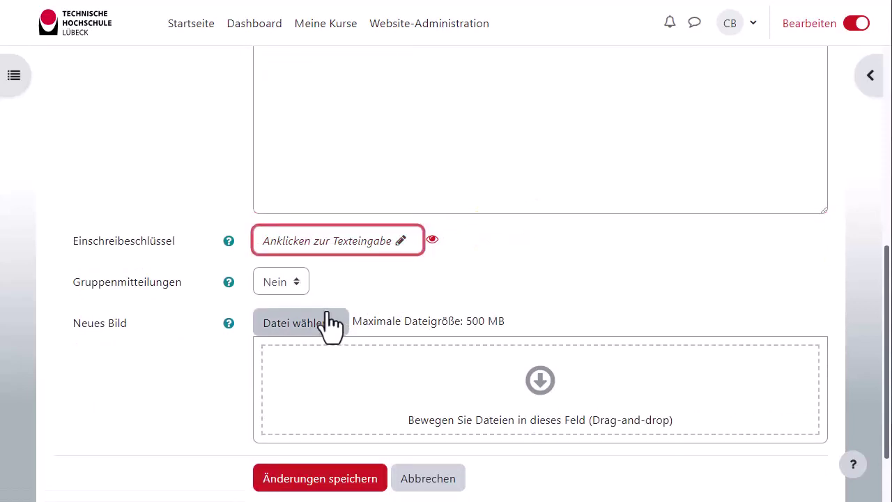
pyautogui.click(300, 283)
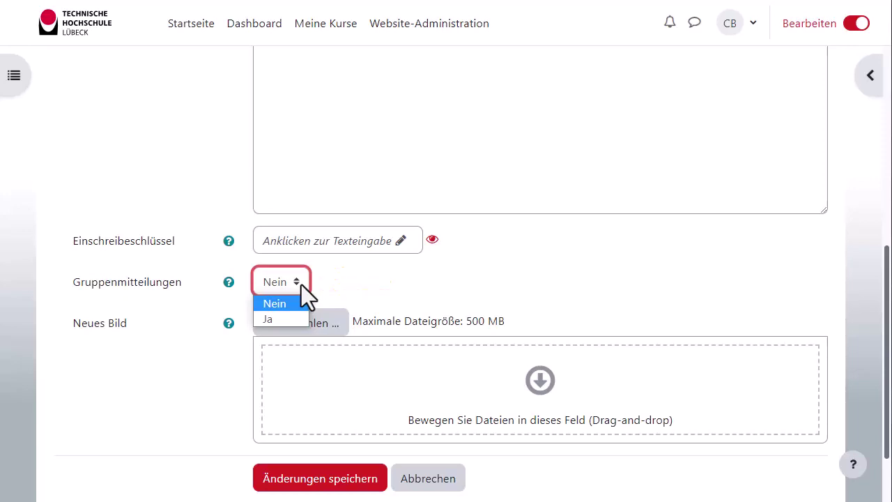
pyautogui.click(301, 284)
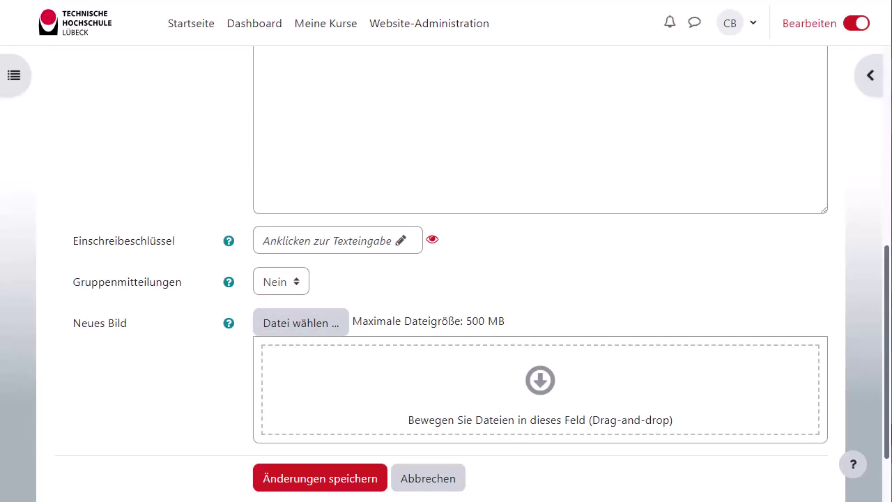
pyautogui.moveTo(0, 307); pyautogui.dragTo(370, 410)
pyautogui.click(328, 481)
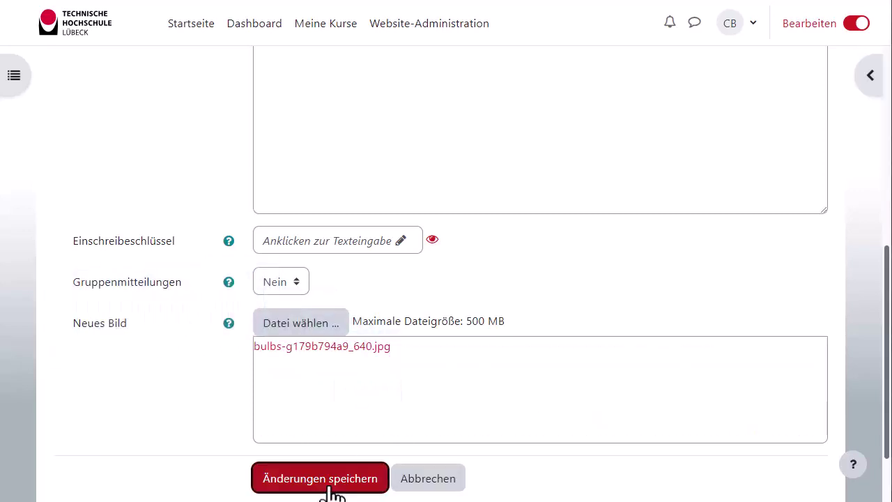
# Create and save a second group named "Praktikumsgruppe Dienstag" with the description "regelmäßige Treffen dienstags"
pyautogui.scroll(-2, 315, 463)
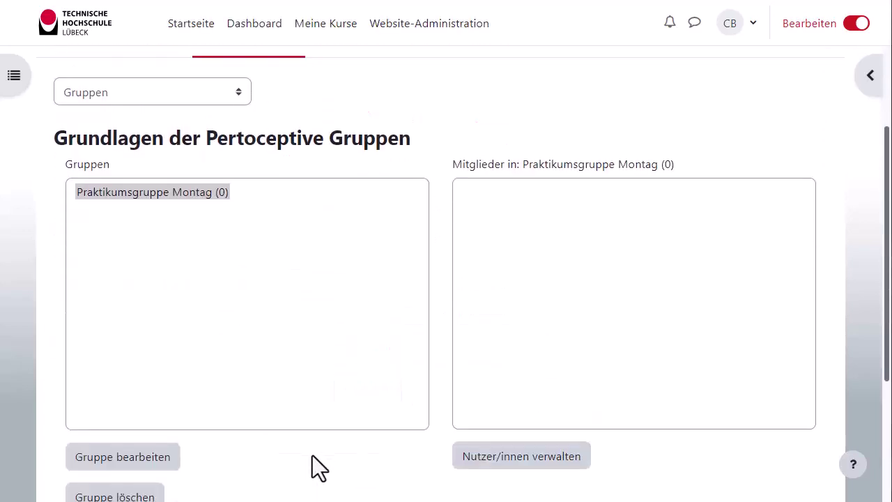
pyautogui.scroll(-1, 311, 447)
pyautogui.click(133, 465)
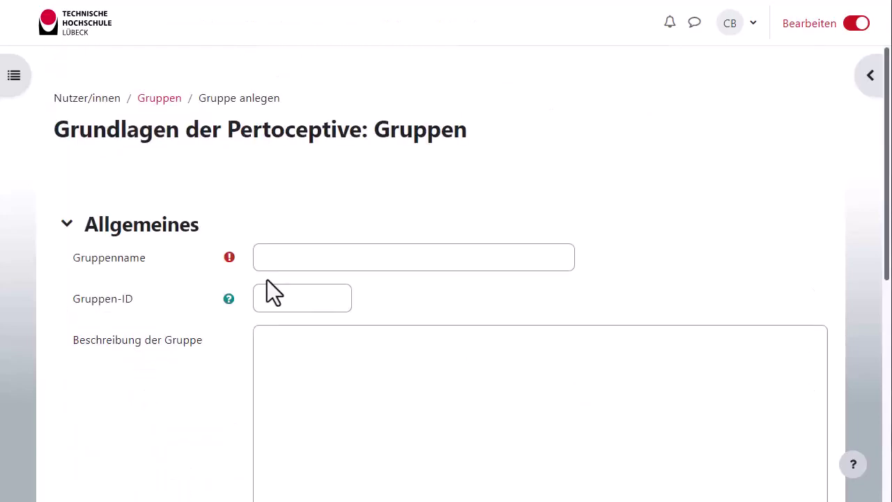
pyautogui.scroll(-2, 271, 286)
pyautogui.scroll(1, 300, 209)
pyautogui.click(315, 143)
pyautogui.write('Praktikumsgruppe Dienstag')
pyautogui.click(414, 364)
pyautogui.write('regelmäßige Treffen dienstags')
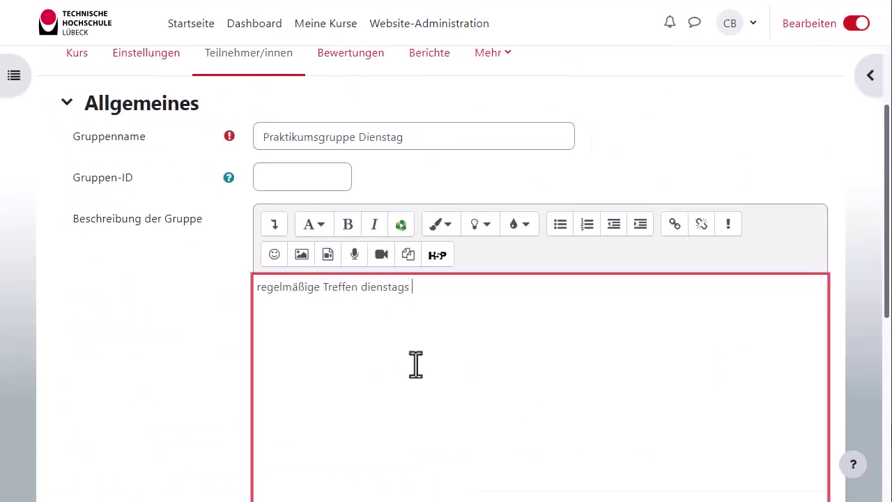
pyautogui.scroll(-8, 414, 364)
pyautogui.click(318, 426)
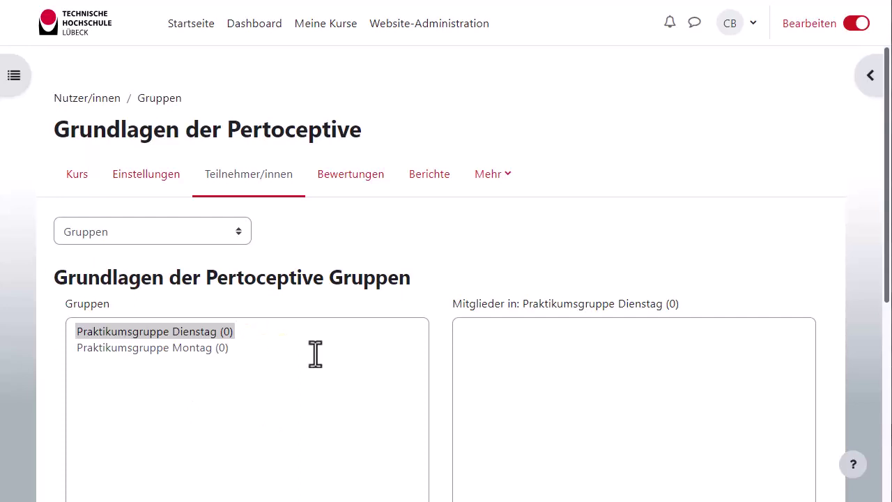
# Select Praktikumsgruppe Dienstag in the group list and open its member management
pyautogui.scroll(-2, 721, 334)
pyautogui.click(186, 211)
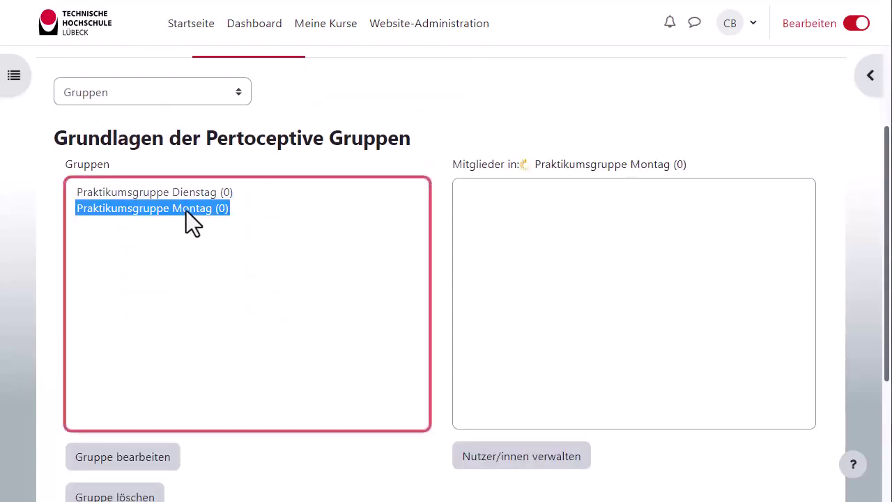
pyautogui.click(186, 198)
pyautogui.scroll(-1, 487, 293)
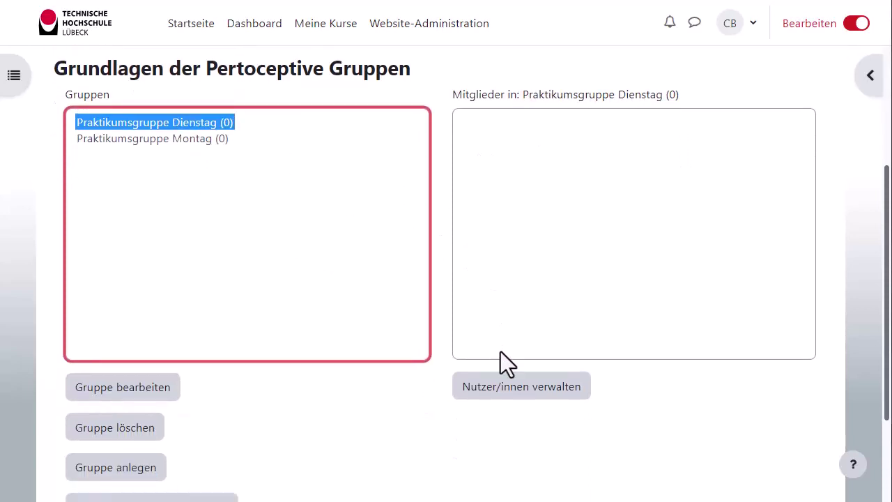
pyautogui.click(520, 385)
pyautogui.scroll(-2, 572, 300)
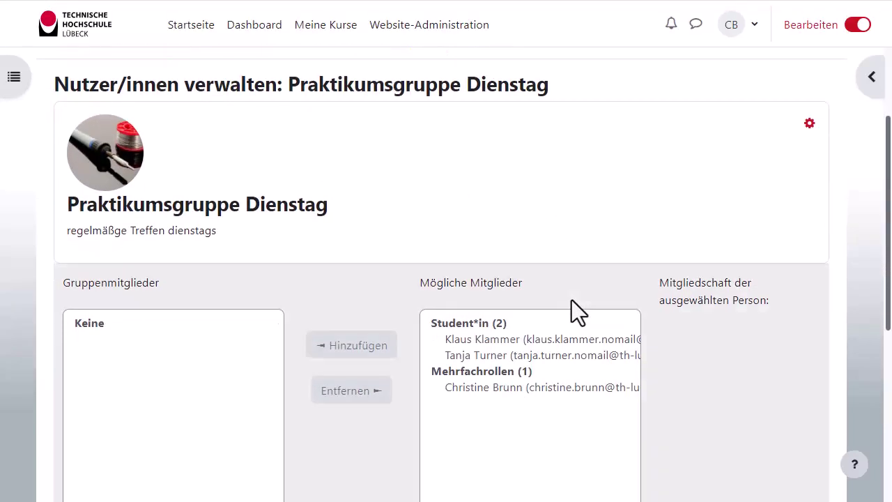
# Add the first listed student to Praktikumsgruppe Dienstag and return to the groups overview
pyautogui.click(558, 336)
pyautogui.scroll(-2, 560, 348)
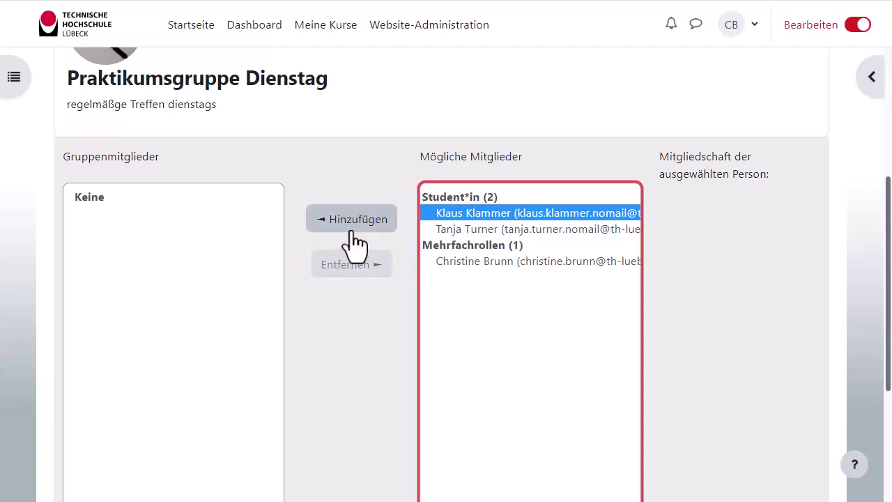
pyautogui.click(354, 221)
pyautogui.scroll(-7, 423, 377)
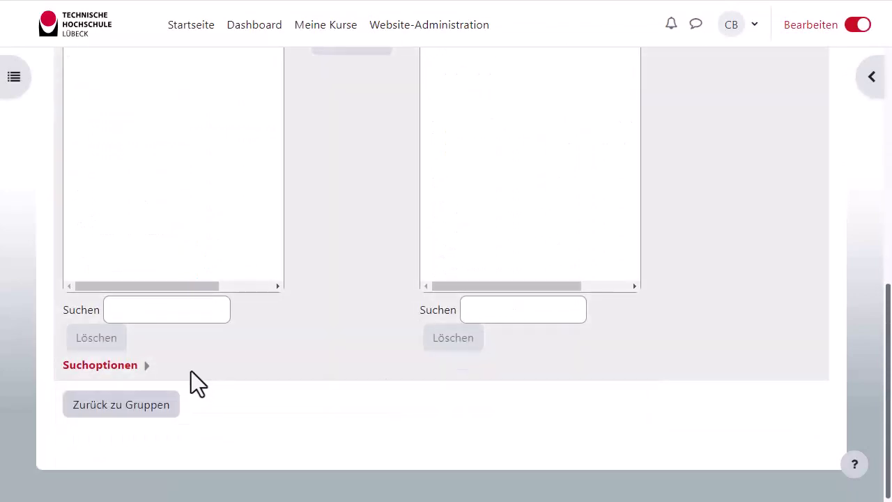
pyautogui.click(166, 406)
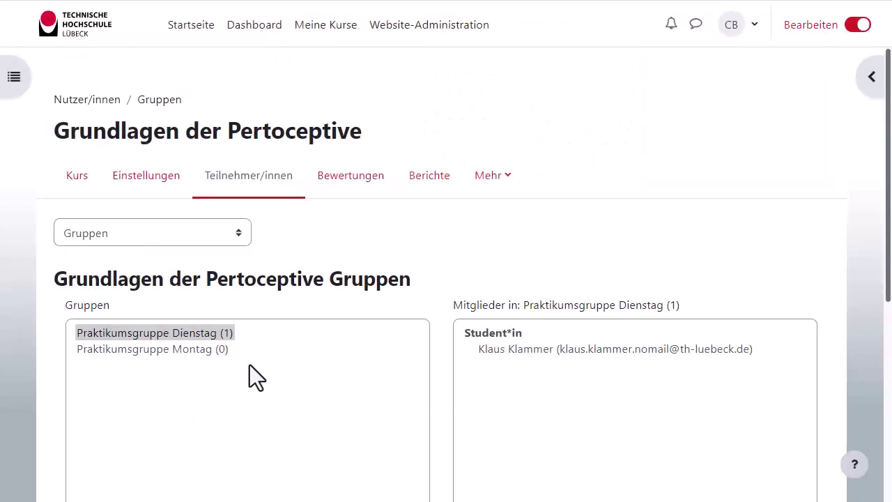
# Select Praktikumsgruppe Montag in the group list and open its member management
pyautogui.click(205, 349)
pyautogui.scroll(-1, 205, 348)
pyautogui.scroll(-3, 656, 326)
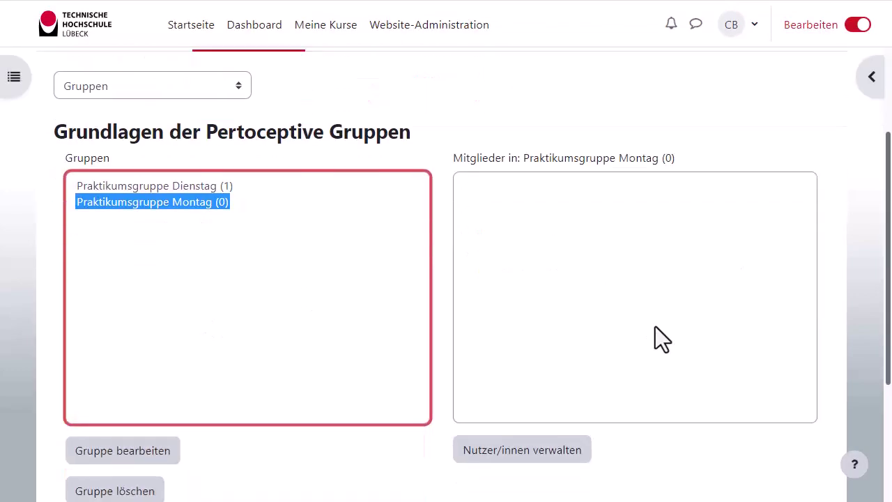
pyautogui.click(561, 325)
pyautogui.scroll(-2, 561, 348)
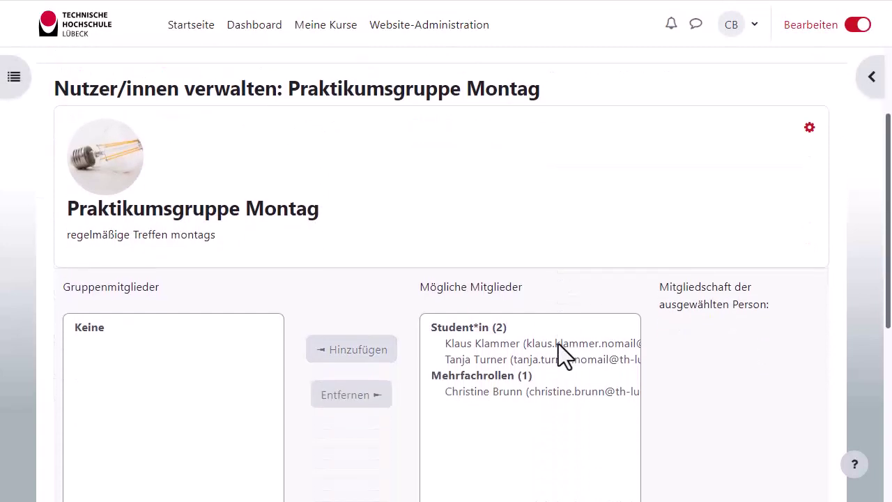
# Add the second listed student to Praktikumsgruppe Montag and return to the groups overview
pyautogui.click(525, 354)
pyautogui.scroll(-2, 460, 363)
pyautogui.click(349, 233)
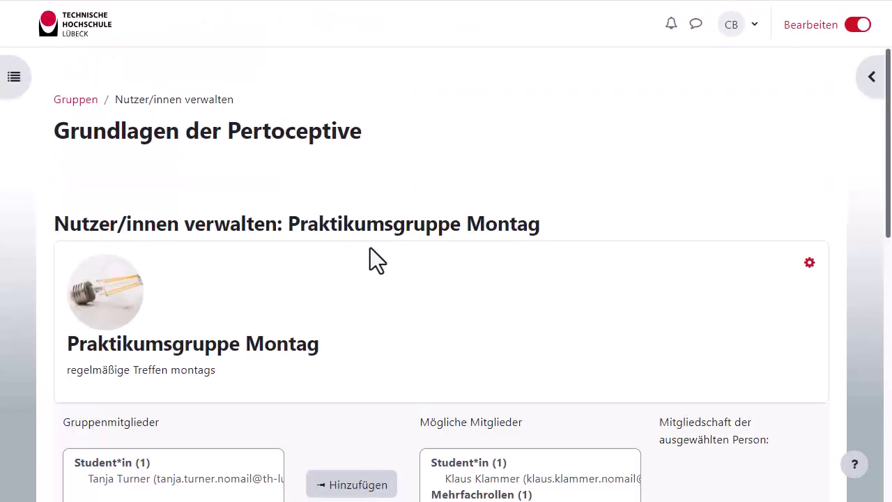
pyautogui.scroll(-3, 419, 357)
pyautogui.scroll(-5, 415, 344)
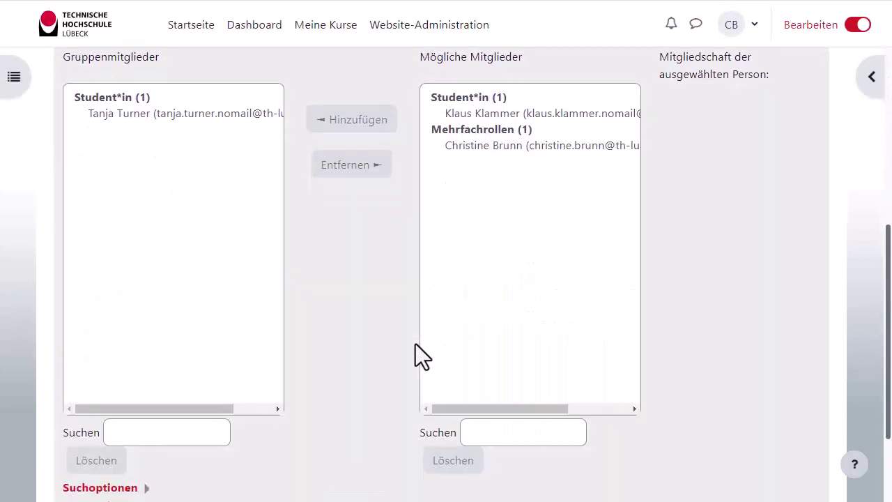
pyautogui.click(170, 405)
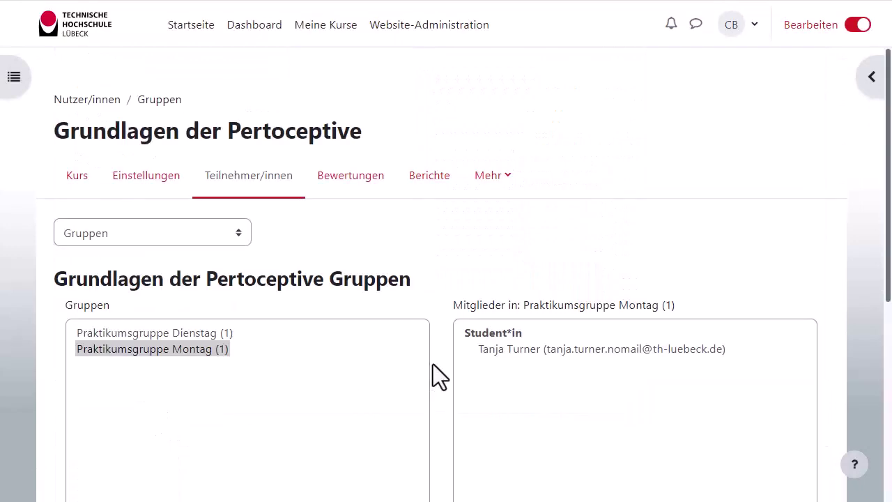
# Delete both Praktikumsgruppe Dienstag and Praktikumsgruppe Montag together and confirm the deletion
pyautogui.keyDown('ctrl'); pyautogui.click(154, 332); pyautogui.keyUp('ctrl')
pyautogui.scroll(-5, 279, 363)
pyautogui.click(134, 369)
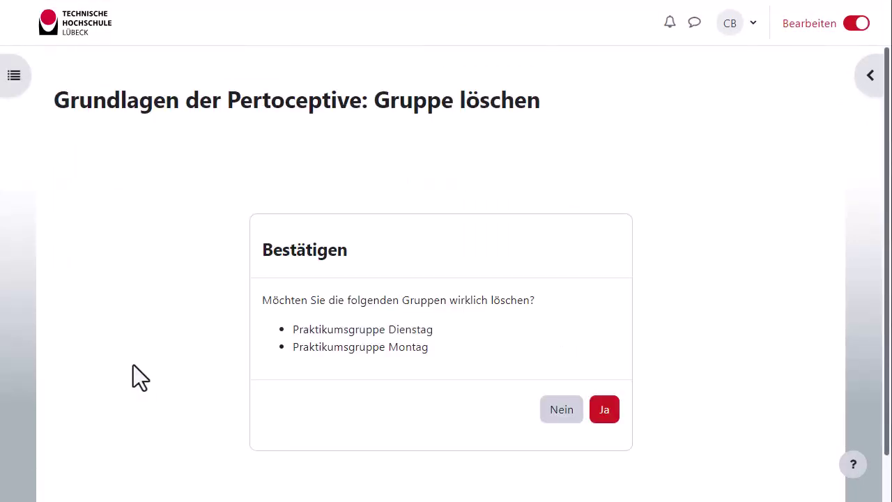
pyautogui.click(601, 412)
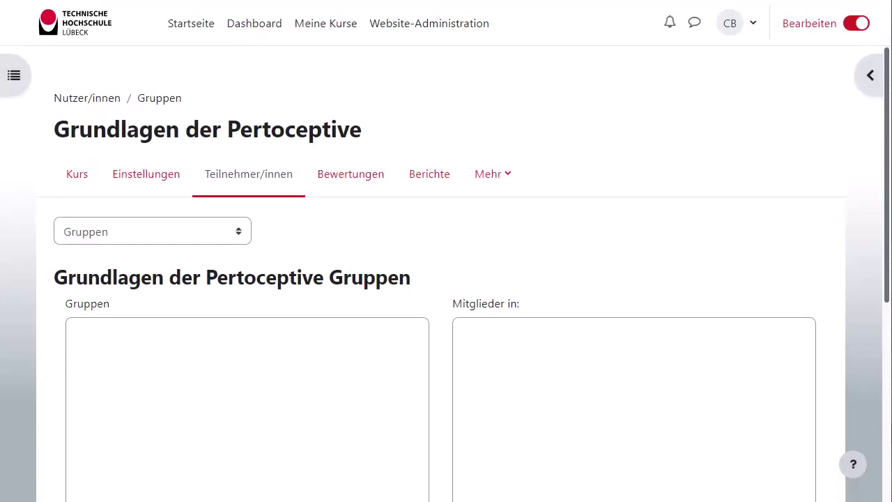
# Start creating groups automatically and set the Namenschema to "Praktikumsgruppe @"
pyautogui.scroll(-5, 470, 328)
pyautogui.click(179, 376)
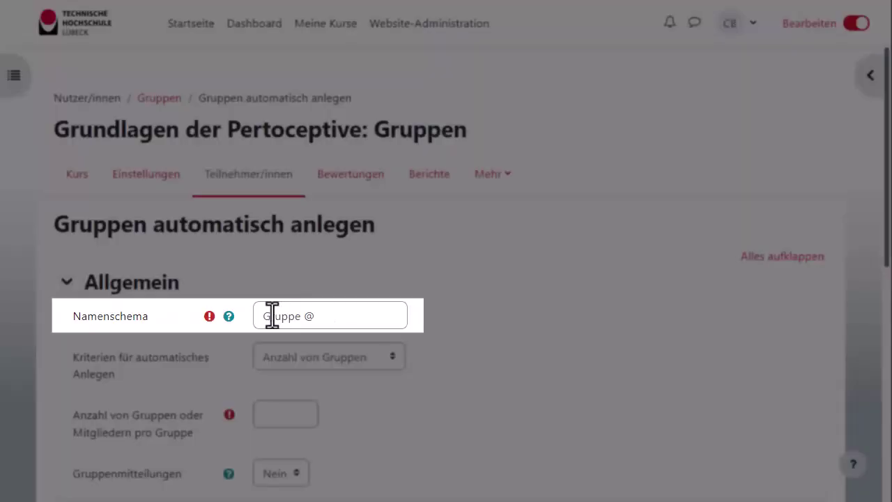
pyautogui.click(272, 315)
pyautogui.write('P')
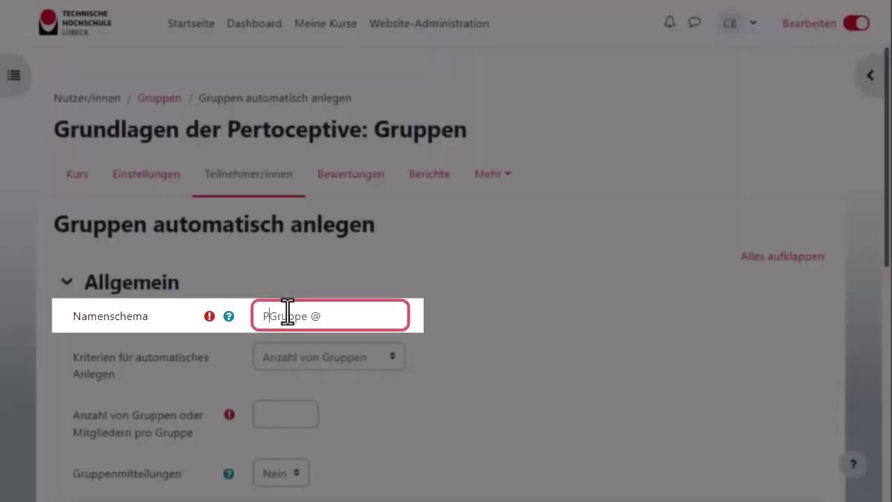
pyautogui.write('raktikums')
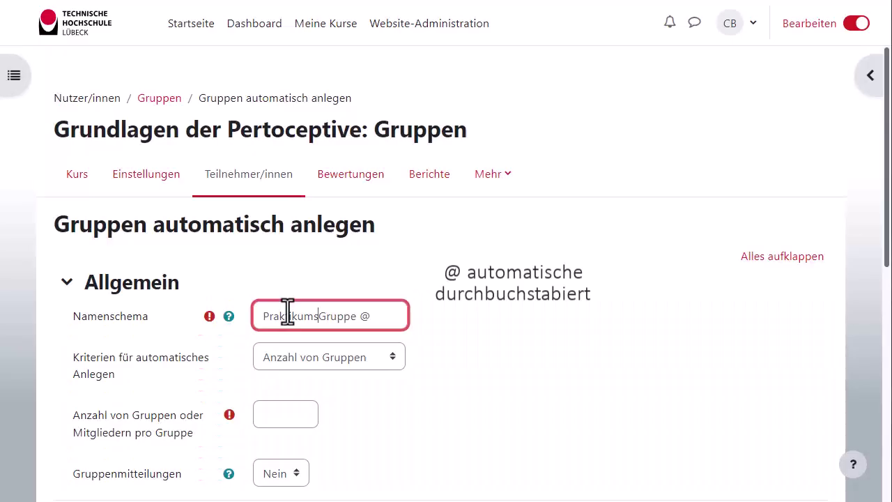
pyautogui.hotkey('shift', 'Right')
pyautogui.write('g')
pyautogui.press('End')
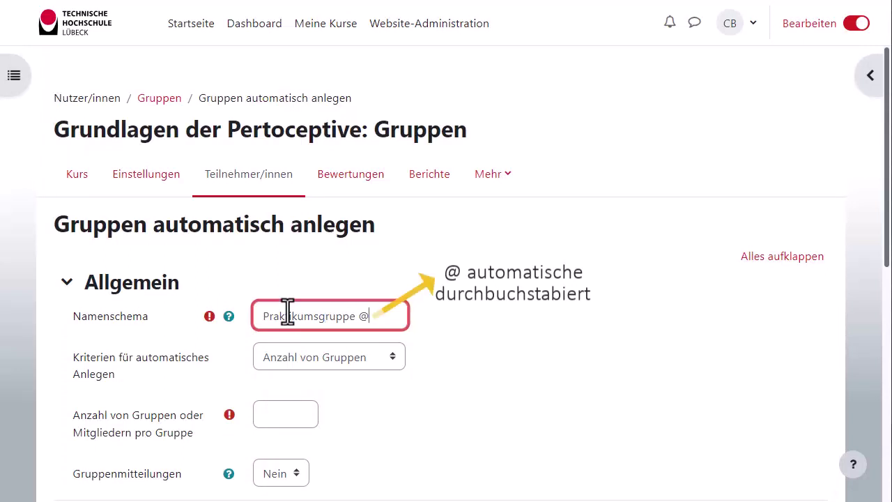
# Change the Namenschema to "Praktikumsgruppe #" and, with Anzahl von Gruppen as the criterion, set the number to 2
pyautogui.hotkey('shift', 'Left')
pyautogui.write('#')
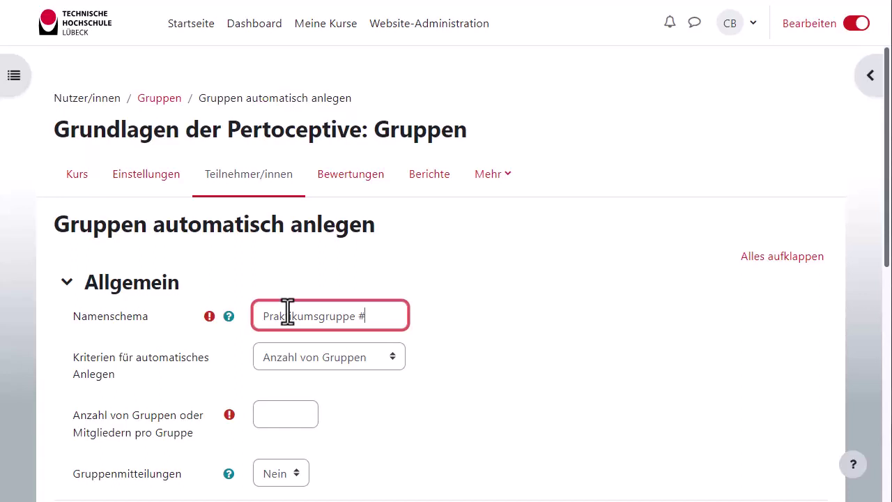
pyautogui.scroll(-1, 382, 307)
pyautogui.click(371, 292)
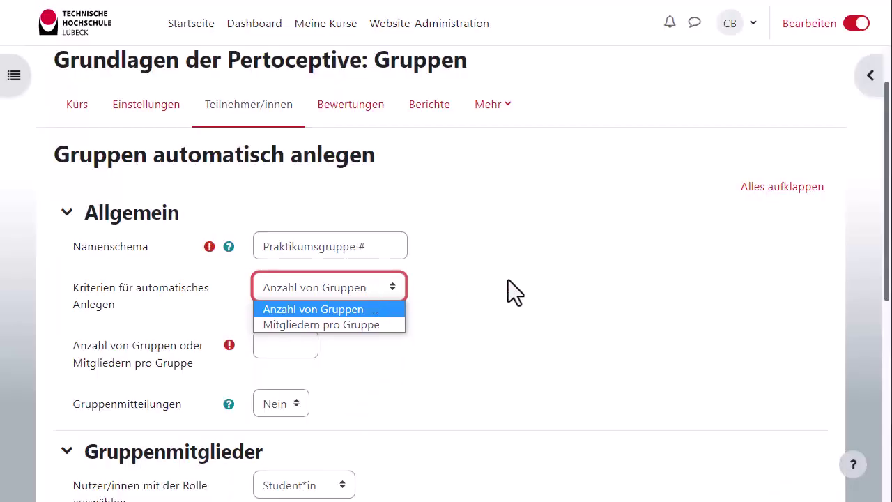
pyautogui.click(508, 291)
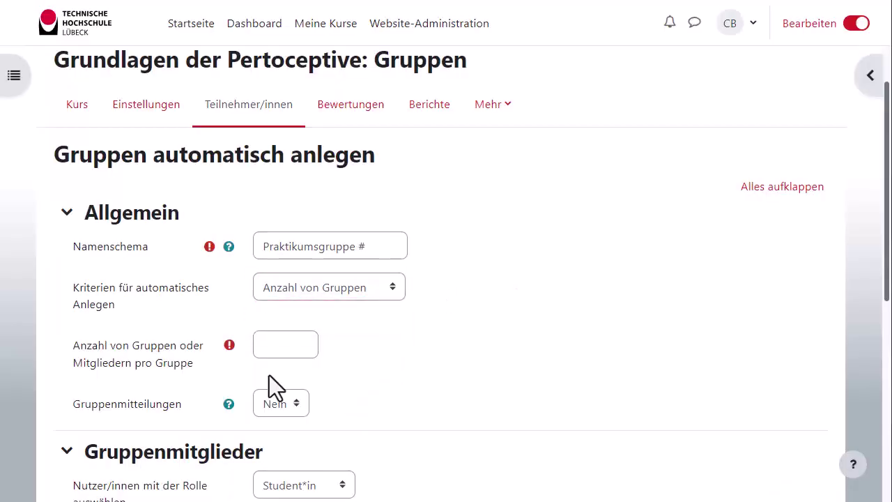
pyautogui.click(261, 348)
pyautogui.write('2')
pyautogui.click(567, 308)
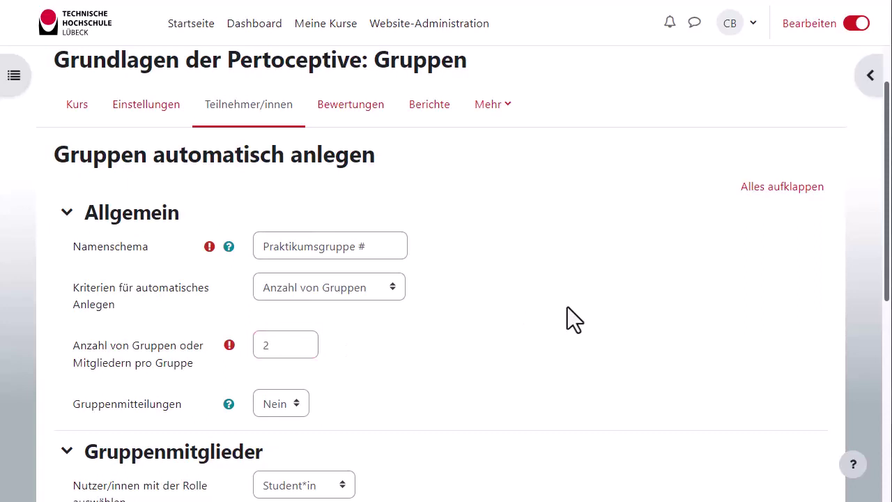
# For the group members, keep the role Student*in and set Mitglieder zuordnen to Zufällig
pyautogui.scroll(-2, 568, 307)
pyautogui.scroll(-3, 568, 307)
pyautogui.click(331, 138)
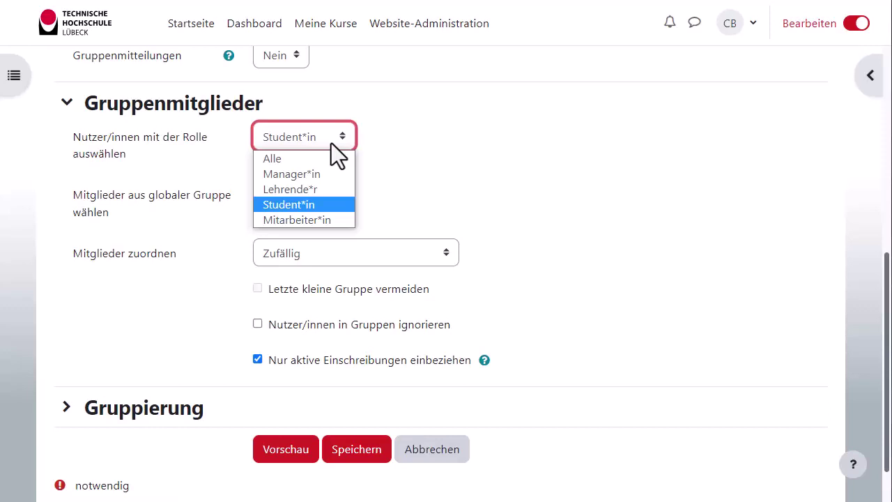
pyautogui.click(503, 136)
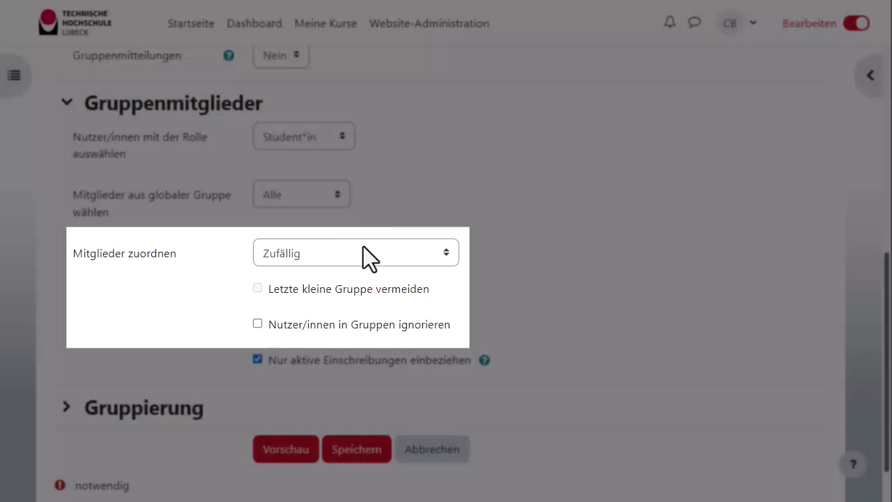
pyautogui.click(362, 252)
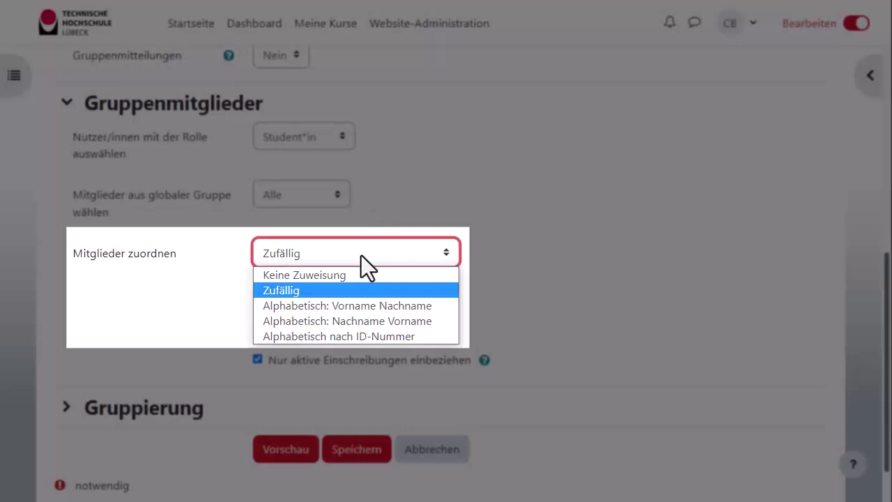
pyautogui.click(356, 291)
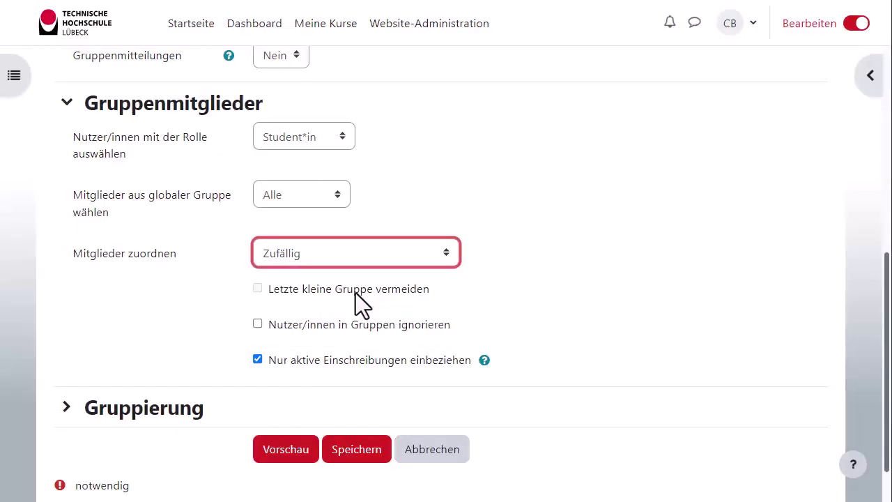
# Put the automatically created groups into a new grouping named "Praktikum" and save
pyautogui.scroll(-1, 643, 252)
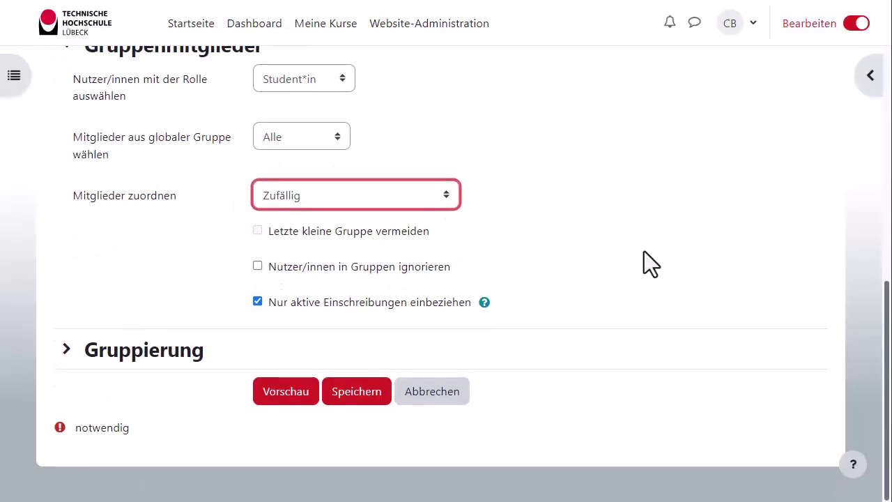
pyautogui.click(138, 355)
pyautogui.scroll(-2, 139, 362)
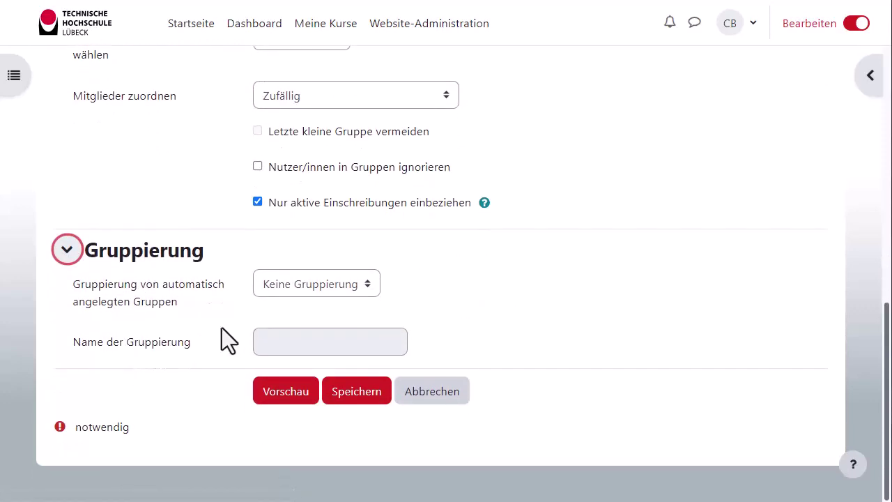
pyautogui.click(316, 283)
pyautogui.click(322, 318)
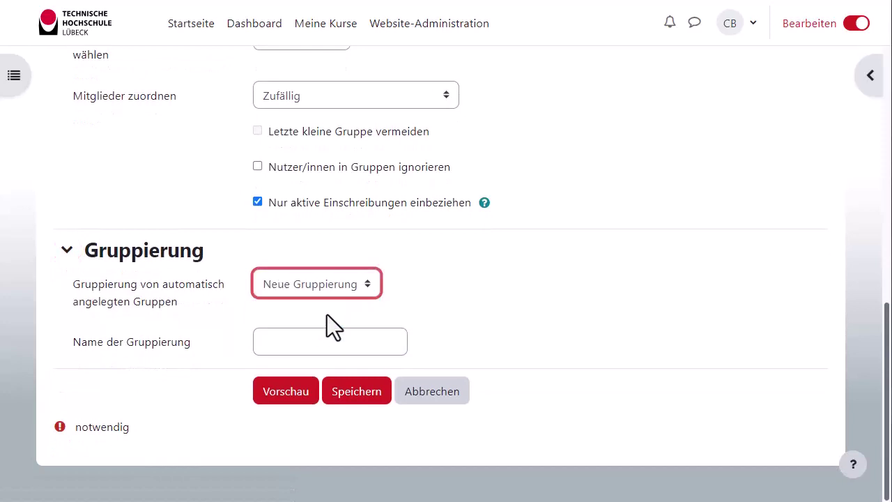
pyautogui.click(333, 341)
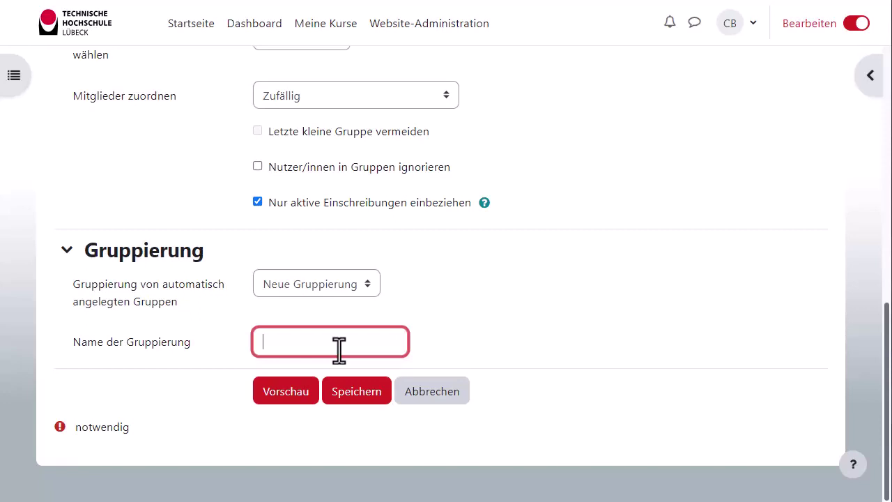
pyautogui.write('ra')
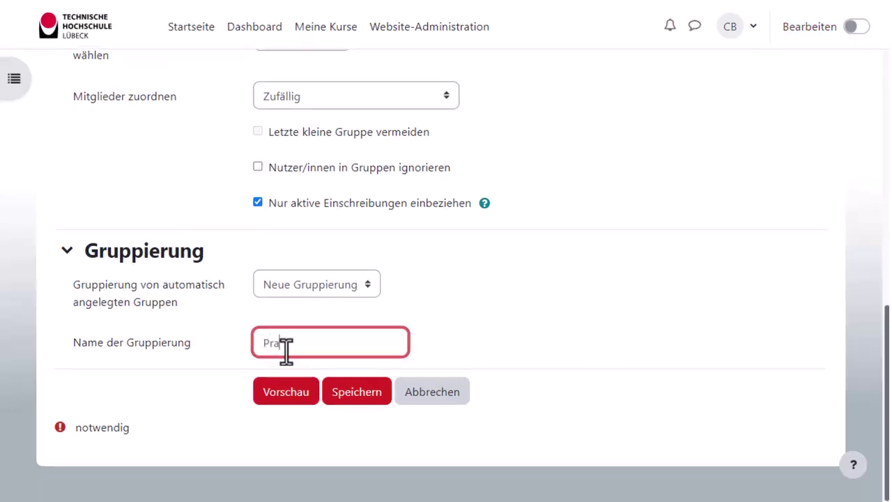
pyautogui.write('ktikum')
pyautogui.click(357, 394)
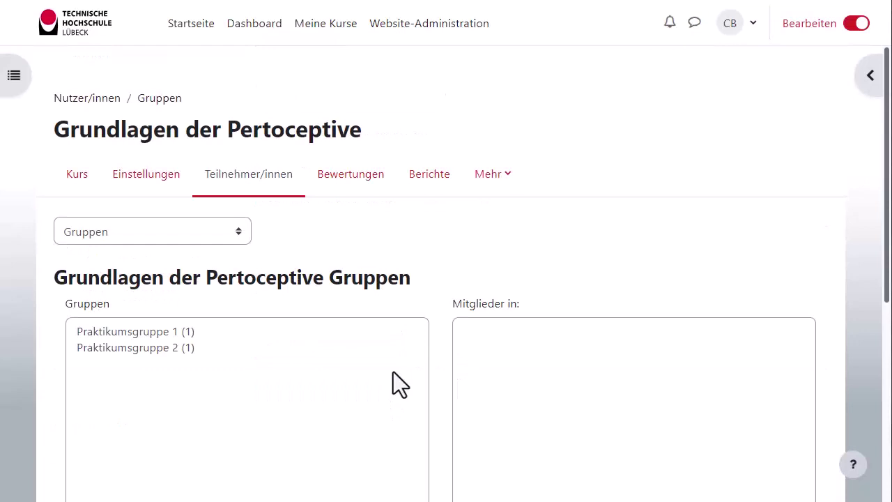
# Show the members of Praktikumsgruppe 2 and open the course's Gruppierungen page
pyautogui.scroll(-2, 393, 371)
pyautogui.click(132, 208)
pyautogui.click(227, 91)
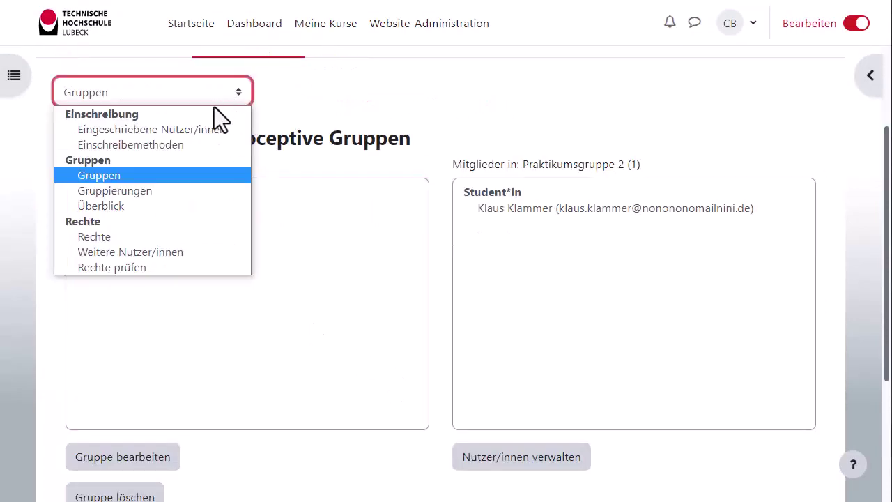
pyautogui.click(160, 191)
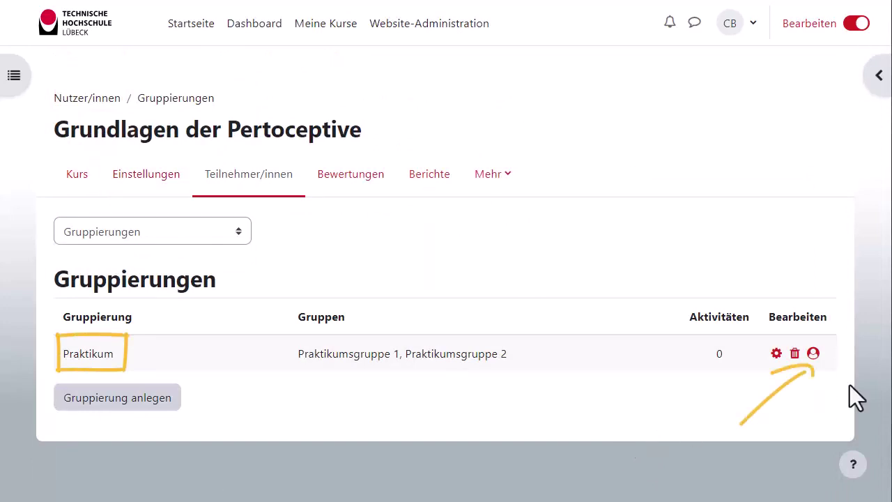
# Examine the groups assigned to the Praktikum grouping in its group management and return to the groupings
pyautogui.click(813, 354)
pyautogui.click(118, 288)
pyautogui.scroll(-1, 119, 288)
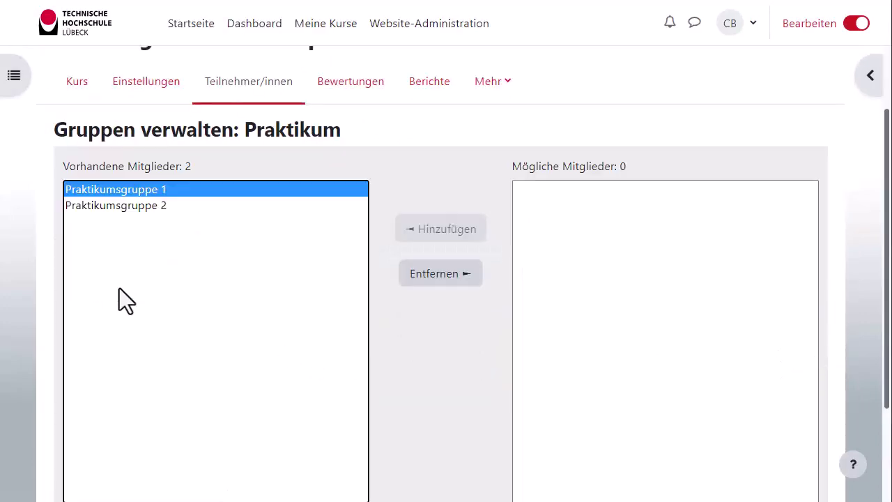
pyautogui.click(154, 205)
pyautogui.scroll(-2, 157, 216)
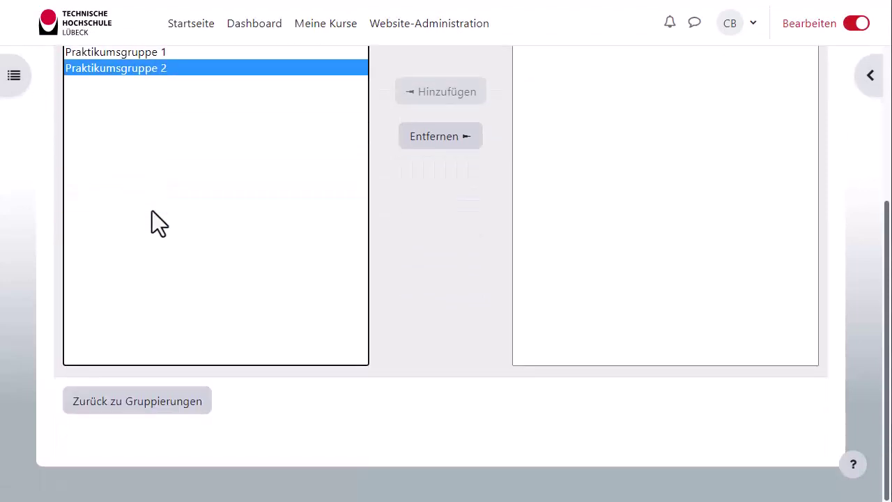
pyautogui.click(154, 407)
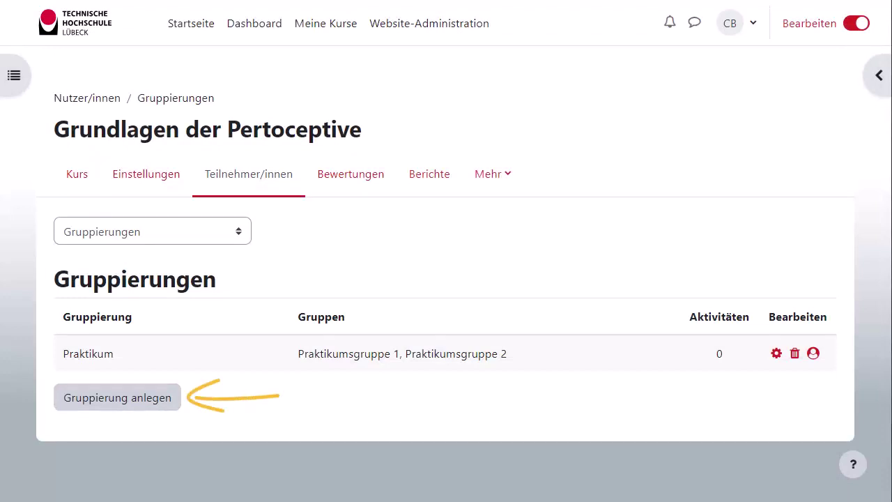
# Switch from the groupings to the course's Überblick page of groups and members
pyautogui.click(235, 230)
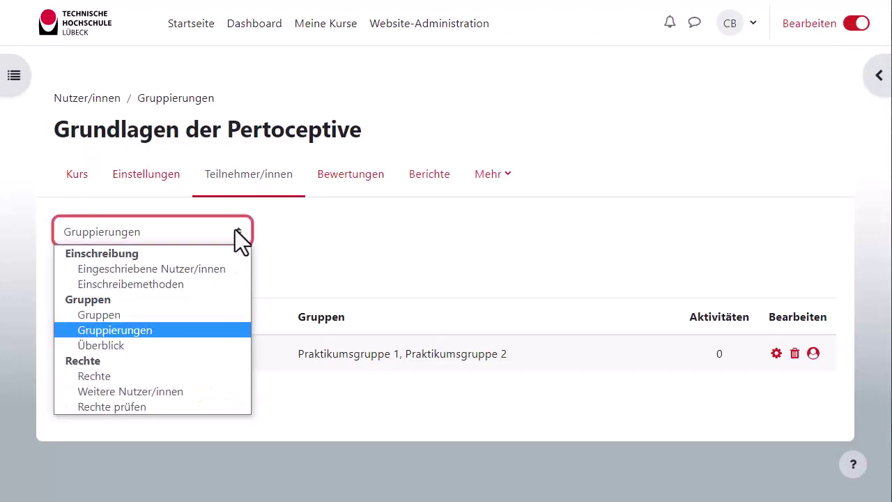
pyautogui.click(268, 260)
pyautogui.click(242, 239)
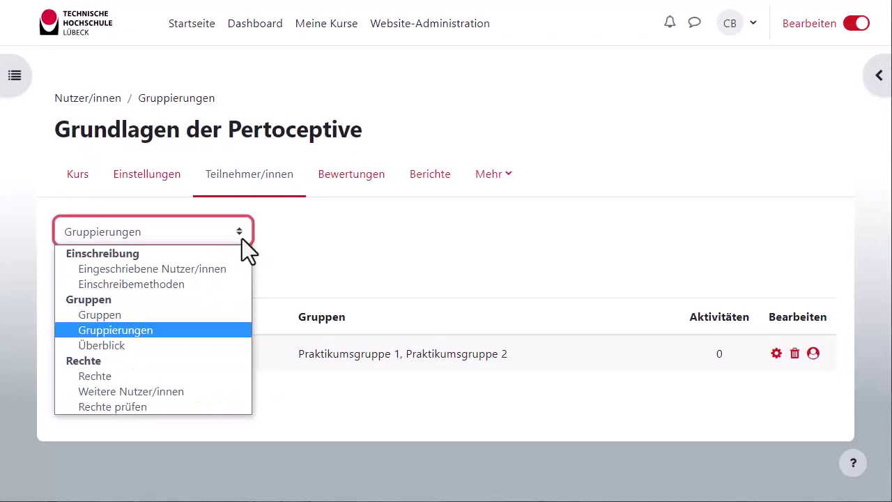
pyautogui.click(153, 345)
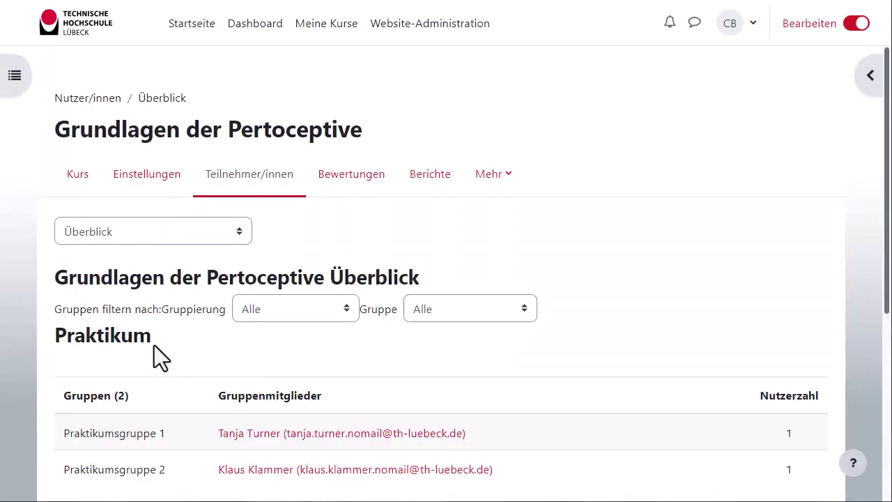
# Filter the overview by Praktikumsgruppe 1 and download the groups and groupings as comma-separated values (.csv)
pyautogui.click(345, 315)
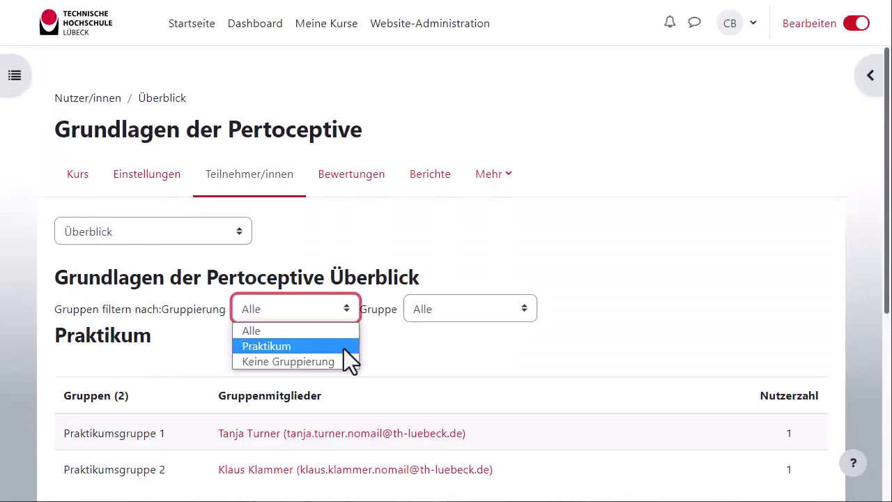
pyautogui.click(532, 308)
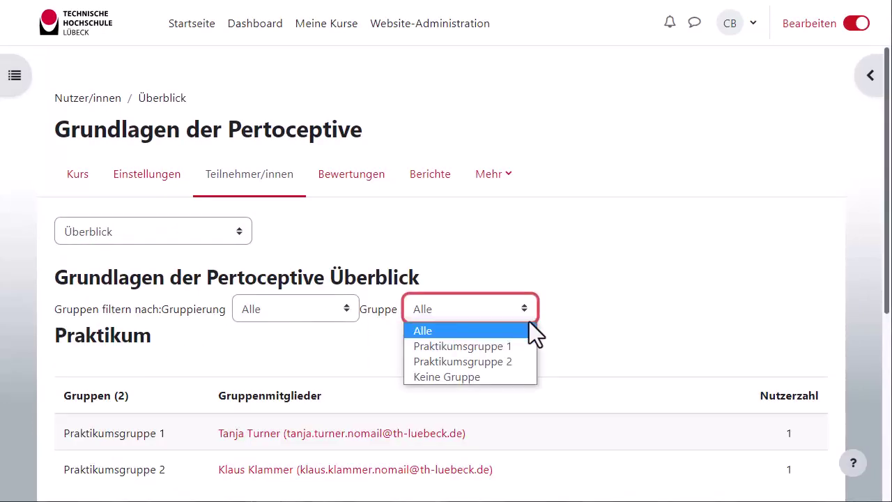
pyautogui.click(519, 341)
pyautogui.scroll(-2, 521, 343)
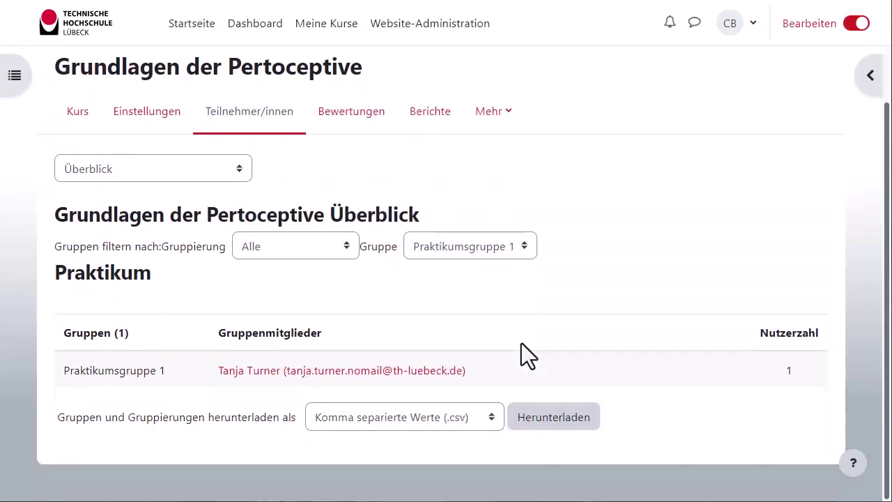
pyautogui.click(551, 417)
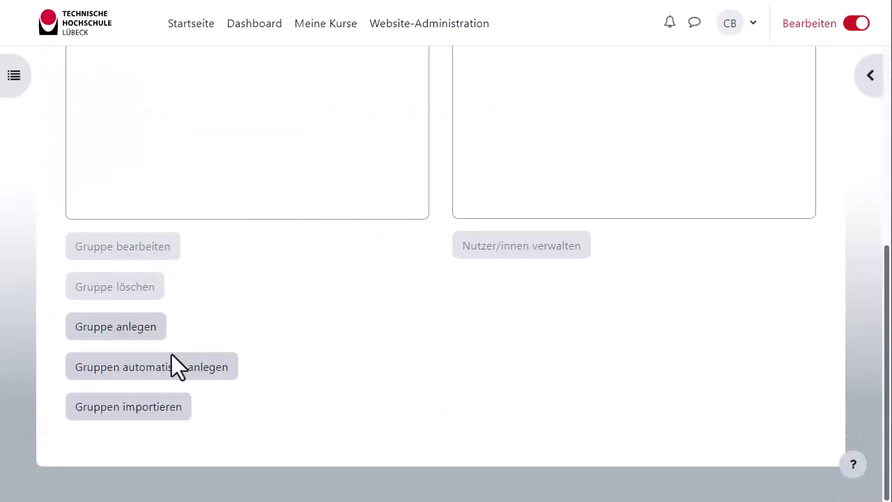
# Open the group import and examine the header row and rows 2 to 16 of Gruppenimport.csv in Excel
pyautogui.click(159, 407)
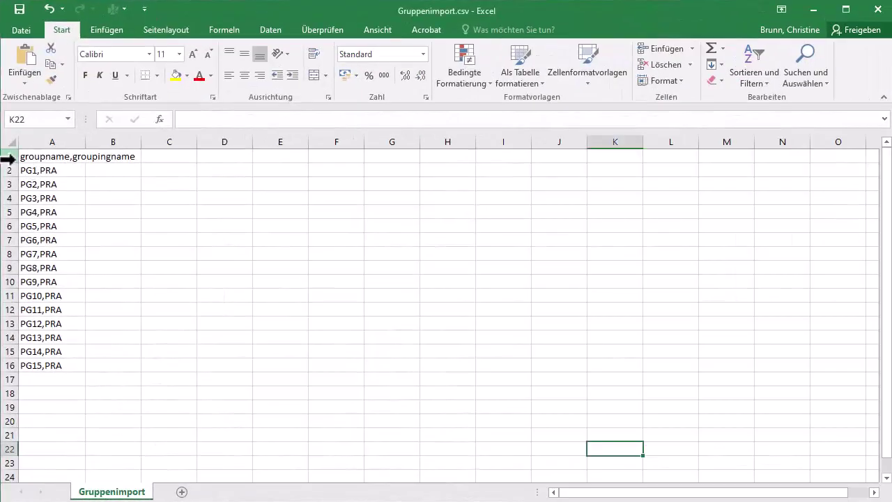
pyautogui.click(10, 157)
pyautogui.click(7, 170)
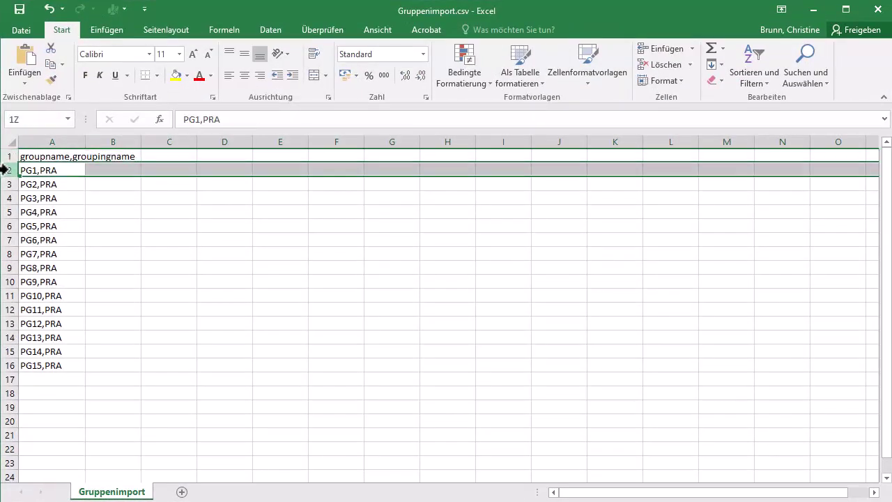
pyautogui.moveTo(4, 169); pyautogui.dragTo(10, 365)
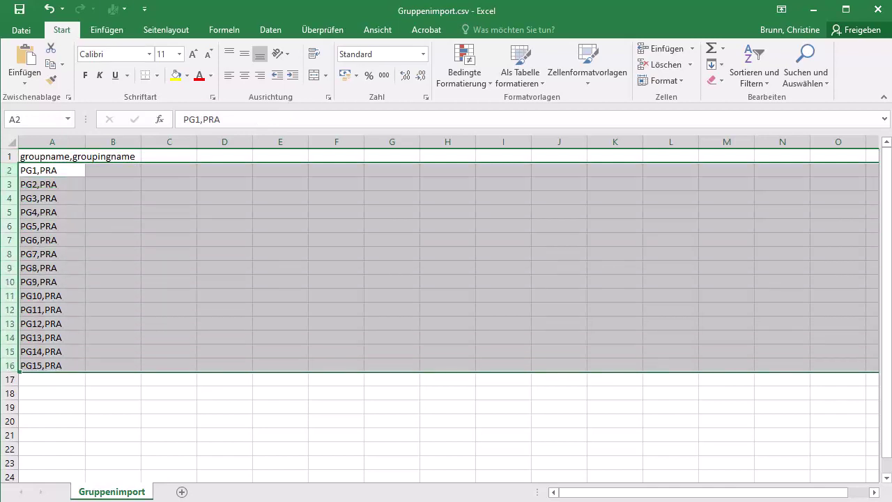
# Return to Moodle and import the groups from Gruppenimport.csv with a comma as CSV-Trennzeichen and UTF-8 encoding
pyautogui.hotkey('alt', 'Tab')
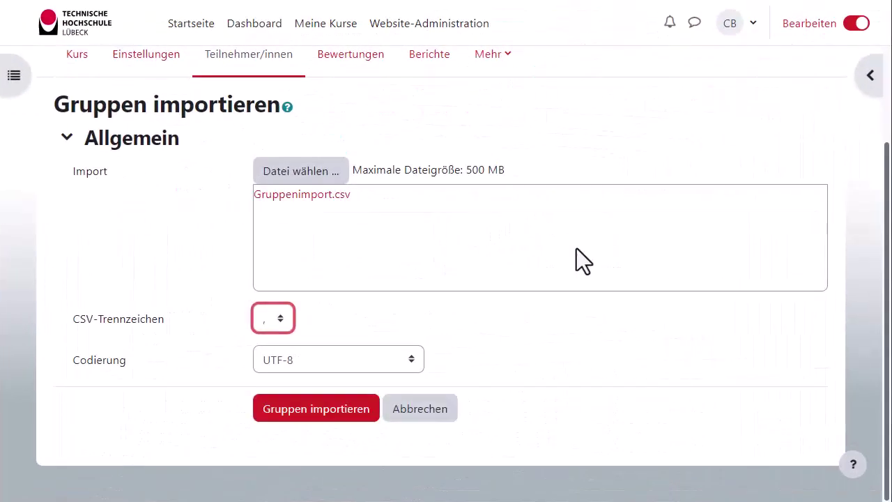
pyautogui.click(310, 410)
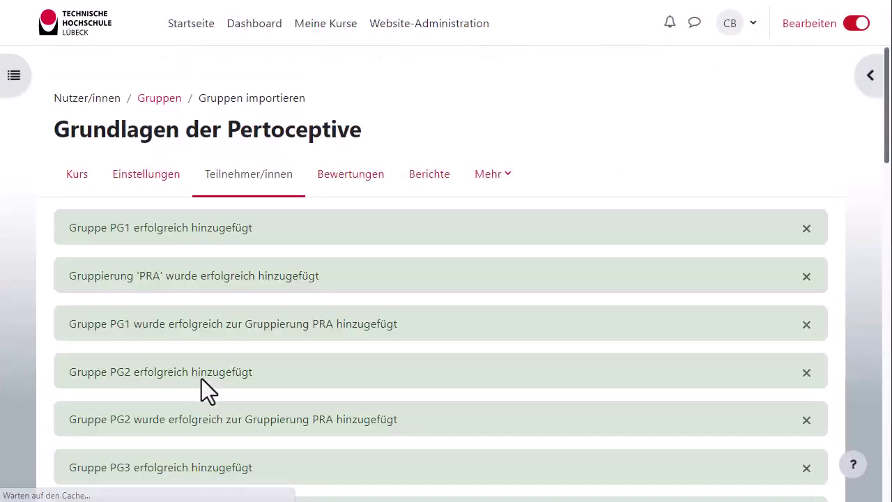
pyautogui.scroll(-15, 202, 380)
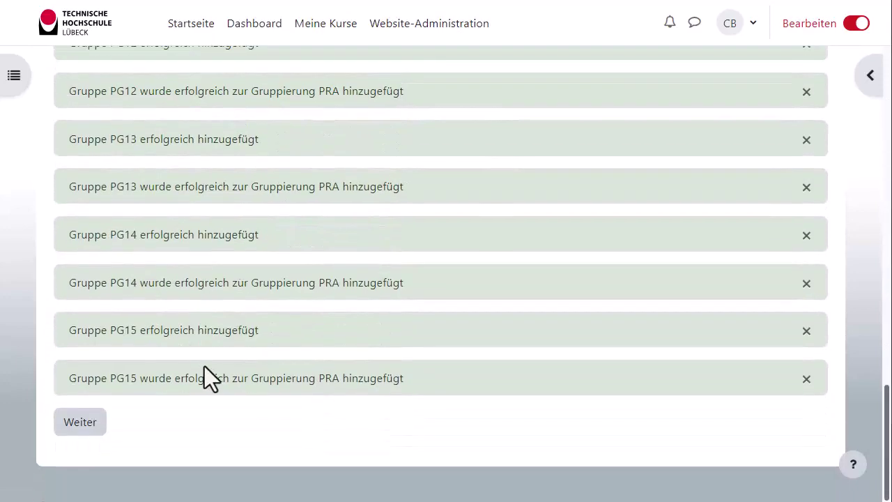
# Continue past the import results and open the Gruppierungen page to review the imported groups
pyautogui.click(80, 422)
pyautogui.click(205, 171)
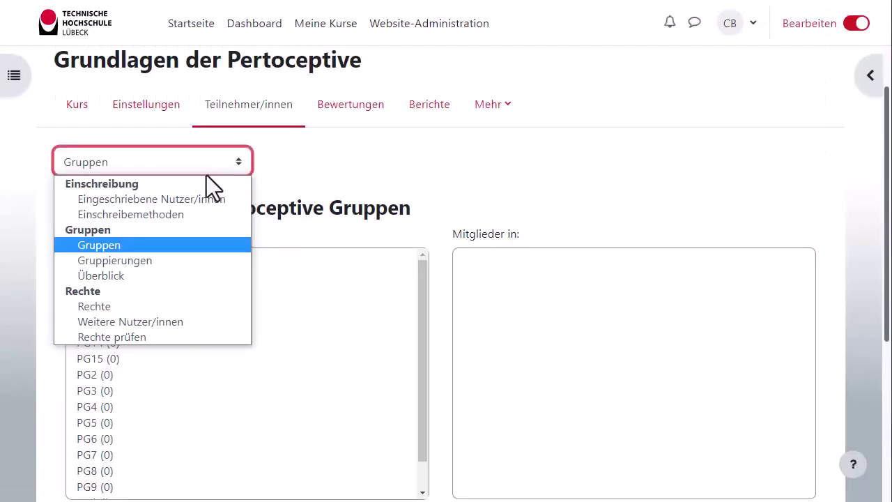
pyautogui.click(155, 254)
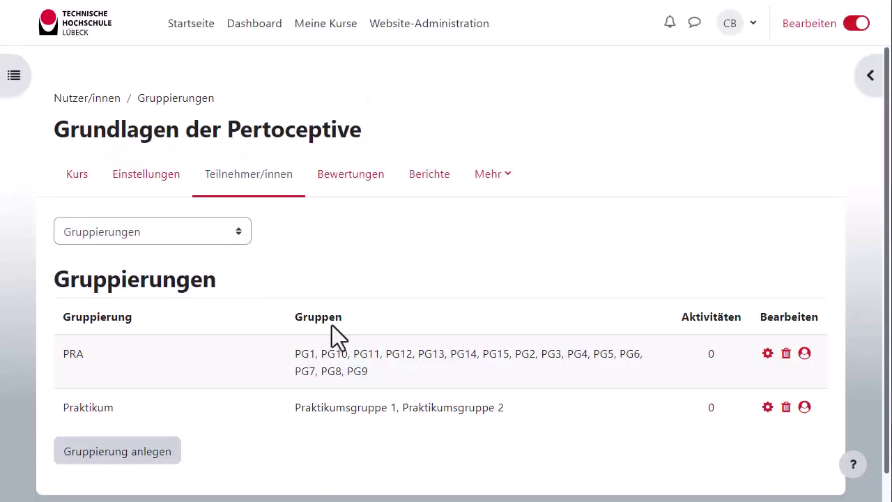